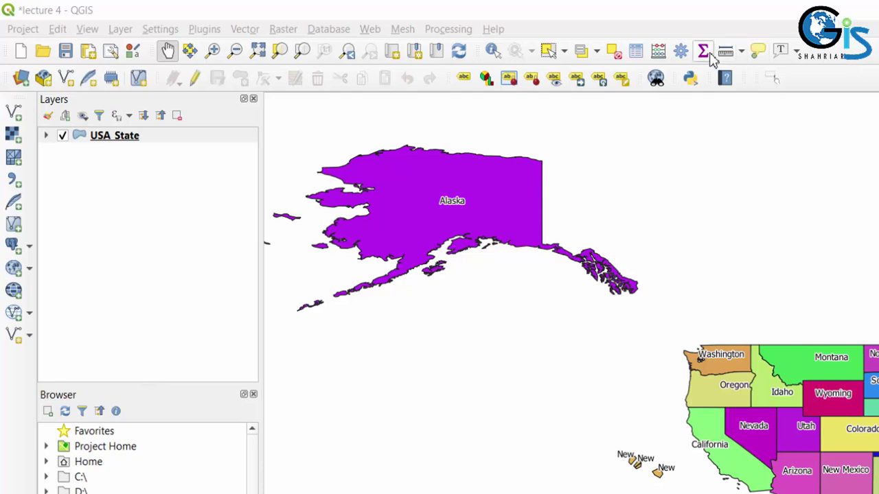
Show the hidden tools of the shortened Label toolbar and widen the toolbar to reveal more of them
click(757, 50)
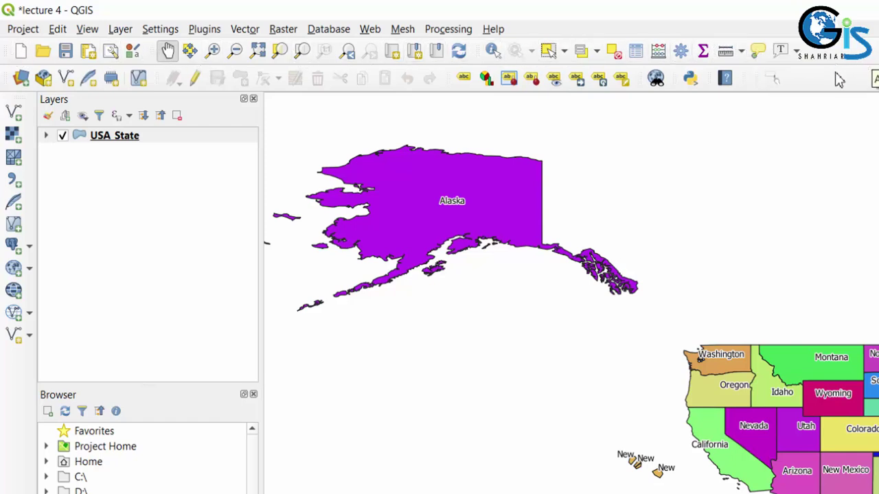
mouse_move(9, 79)
mouse_down()
mouse_move(33, 94)
mouse_move(687, 90)
mouse_move(642, 79)
mouse_move(286, 138)
mouse_move(9, 107)
mouse_move(8, 69)
mouse_move(6, 86)
mouse_up()
click(518, 83)
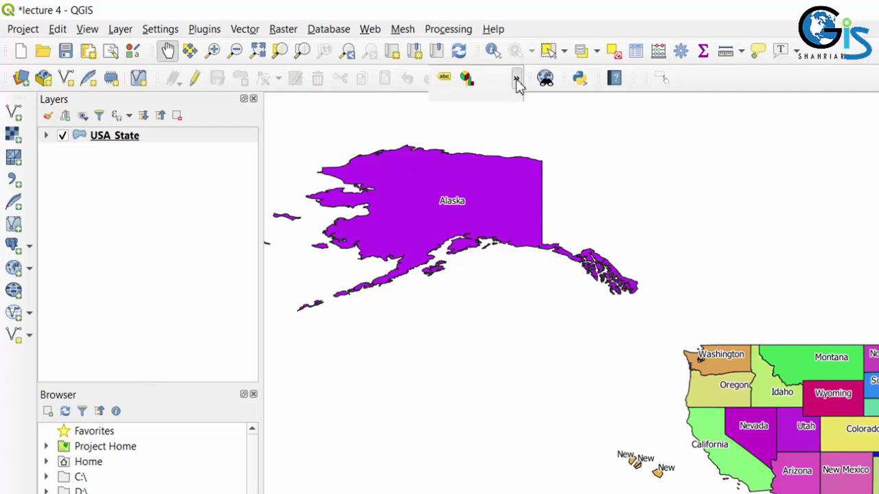
click(518, 82)
drag(534, 78, 626, 78)
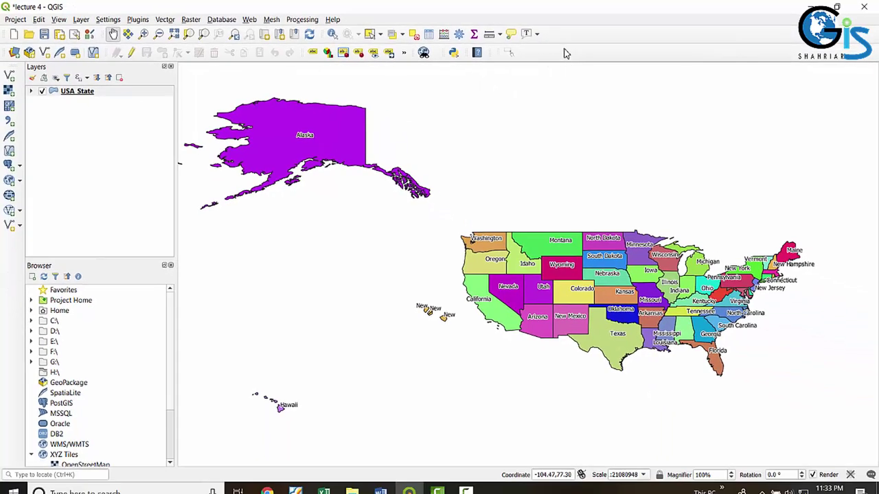
Hide and restore the Attributes Toolbar twice, once from each place that lists the available toolbars
right_click(560, 50)
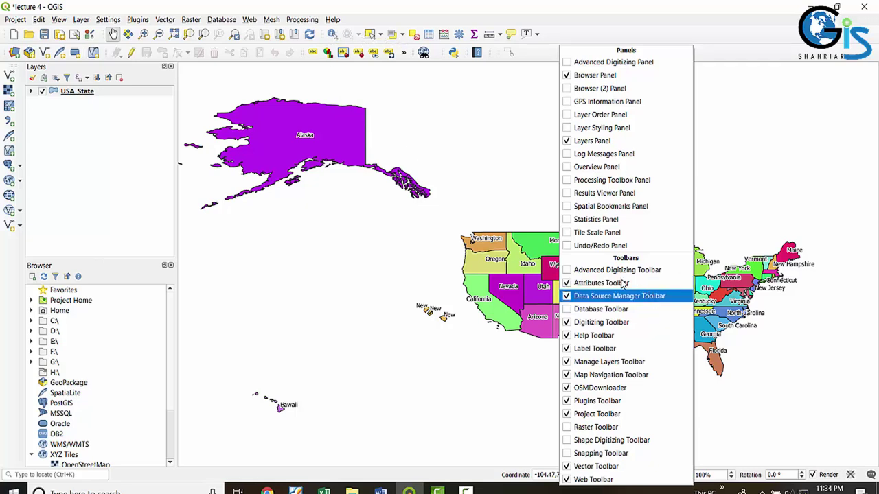
click(570, 284)
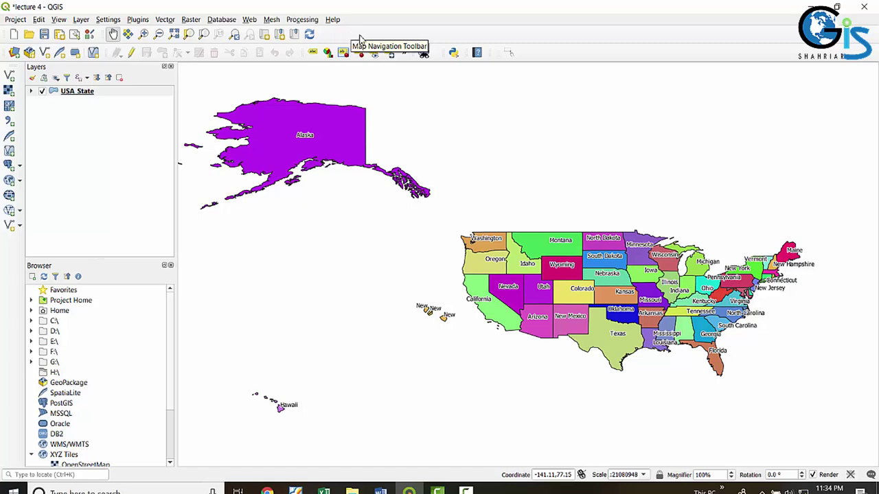
right_click(491, 37)
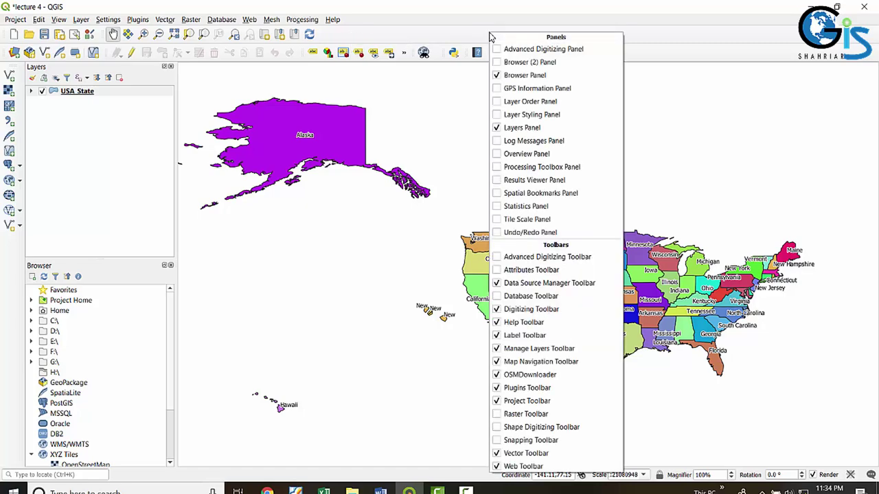
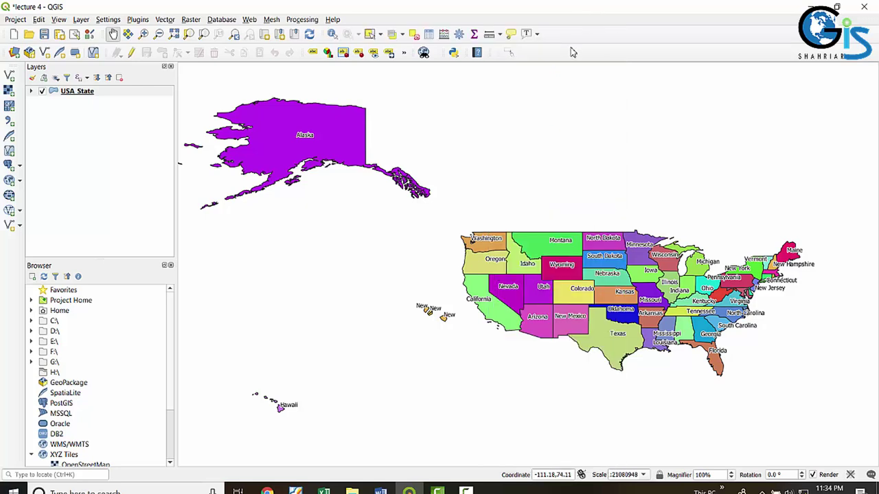
click(59, 20)
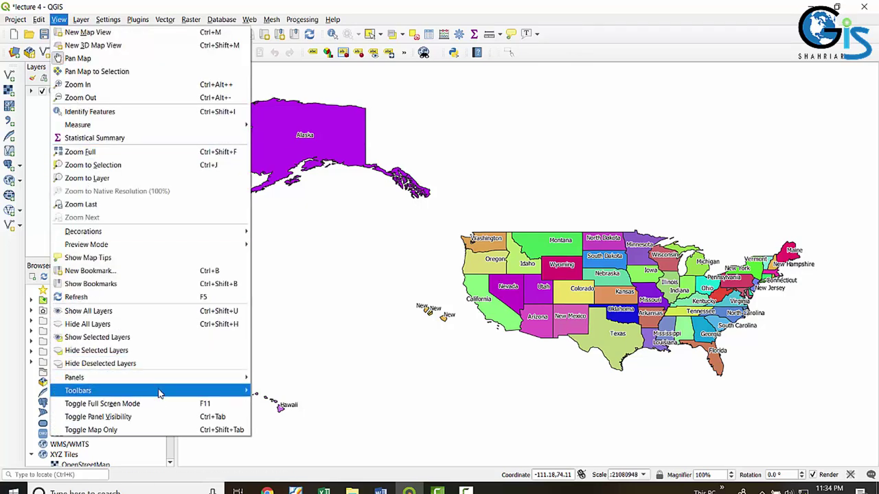
mouse_move(170, 392)
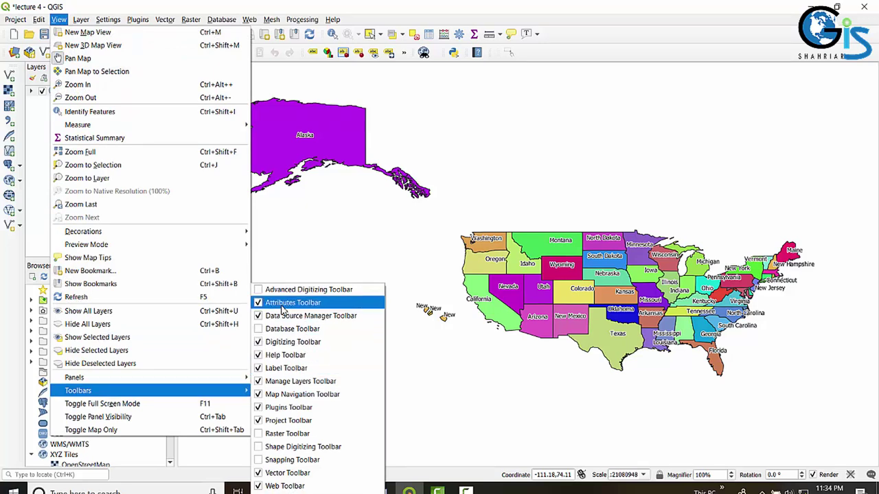
click(259, 304)
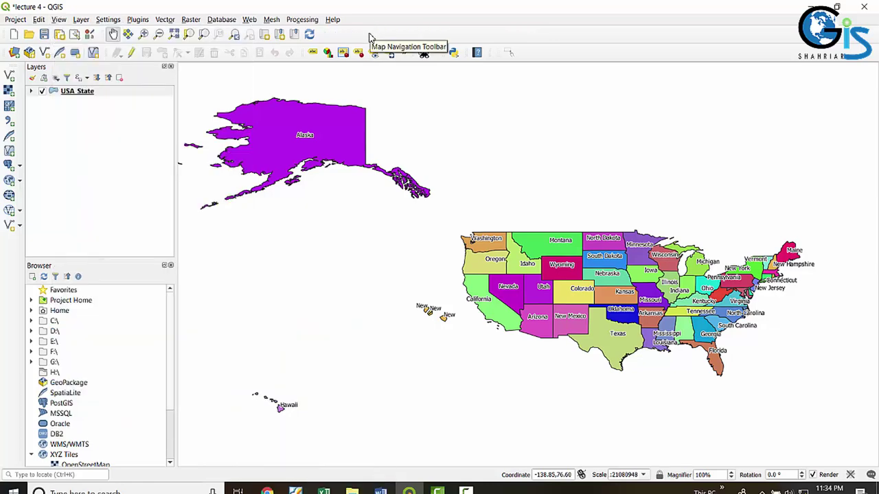
click(58, 20)
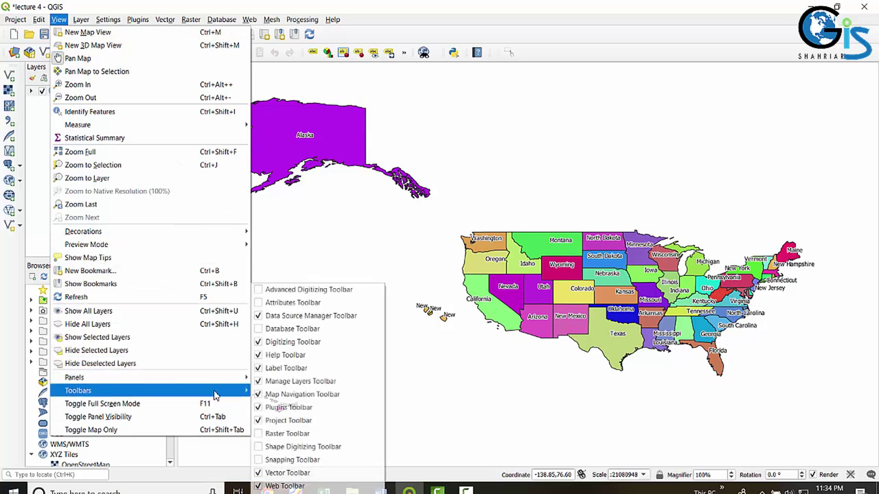
click(281, 303)
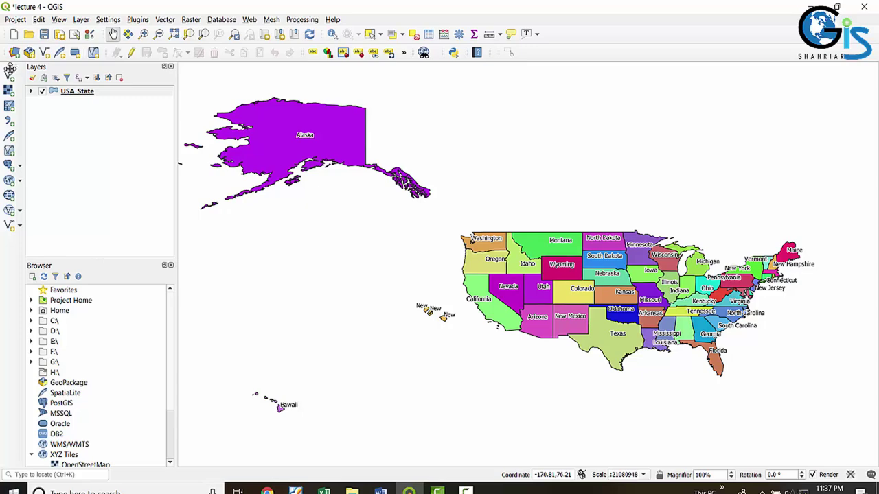
Hide the Layers Panel and show it again above the Browser Panel
mouse_move(9, 69)
mouse_down()
mouse_move(54, 90)
mouse_move(532, 55)
mouse_move(125, 101)
mouse_move(12, 68)
mouse_up()
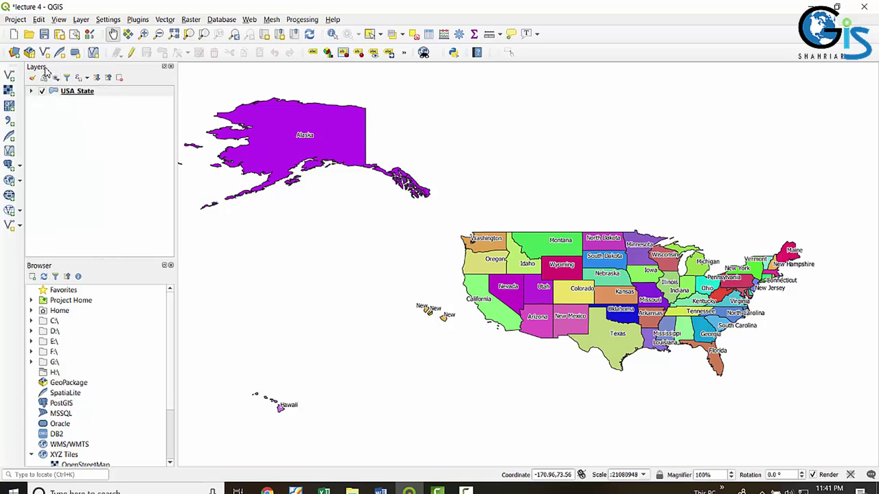
click(39, 93)
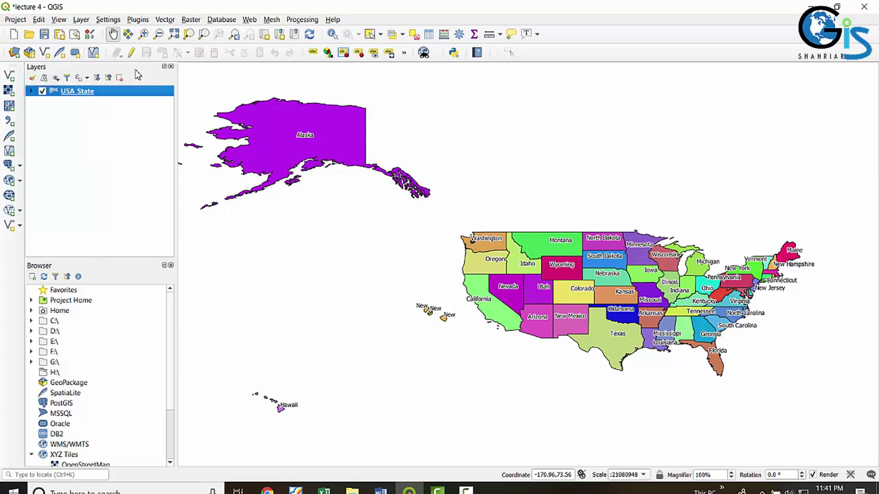
right_click(140, 71)
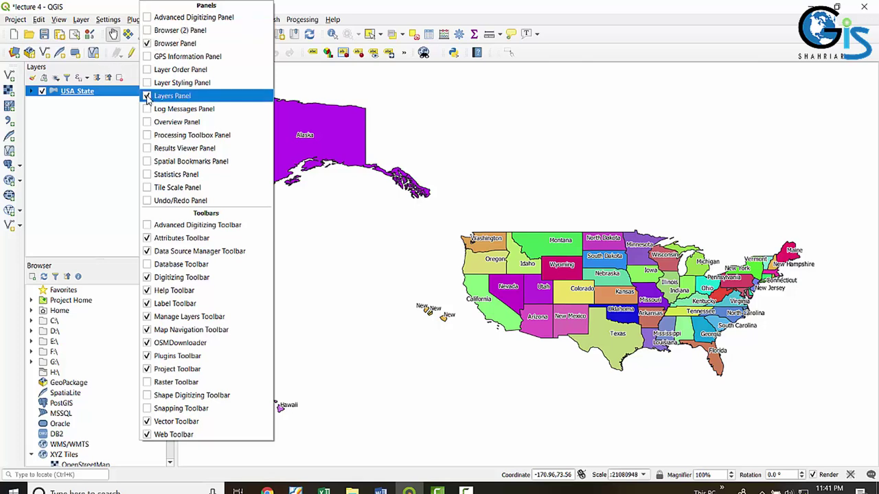
click(147, 96)
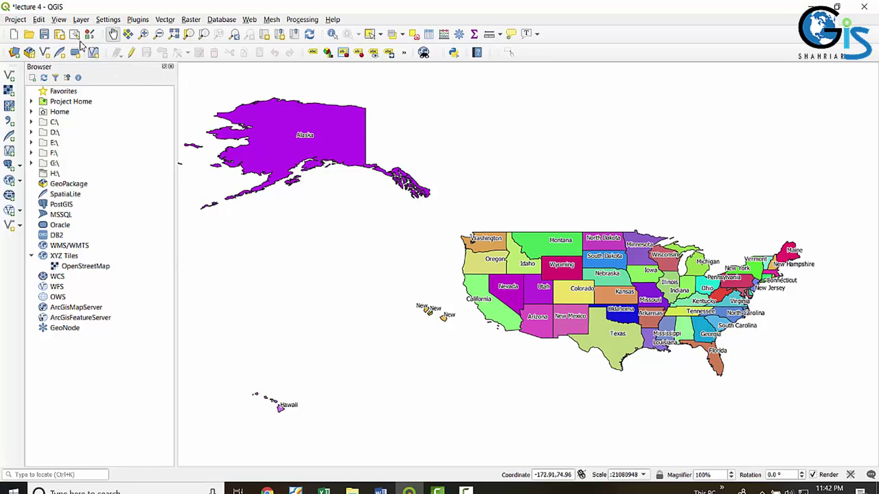
click(59, 21)
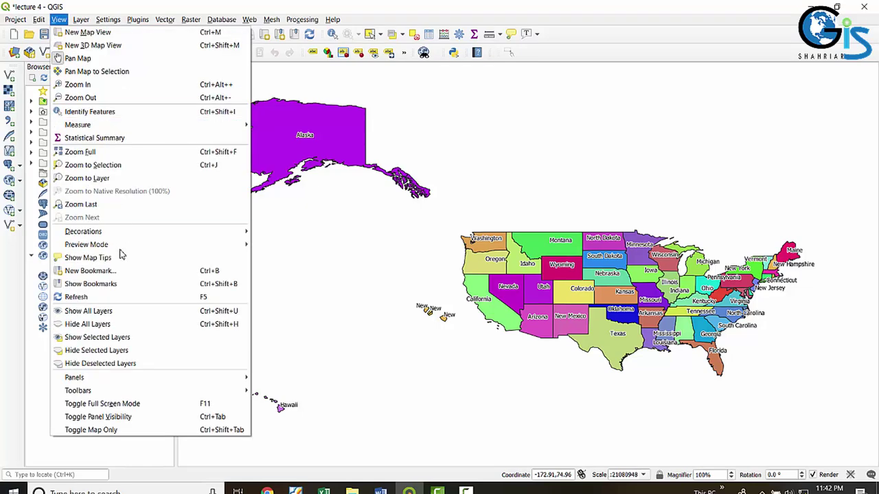
mouse_move(191, 381)
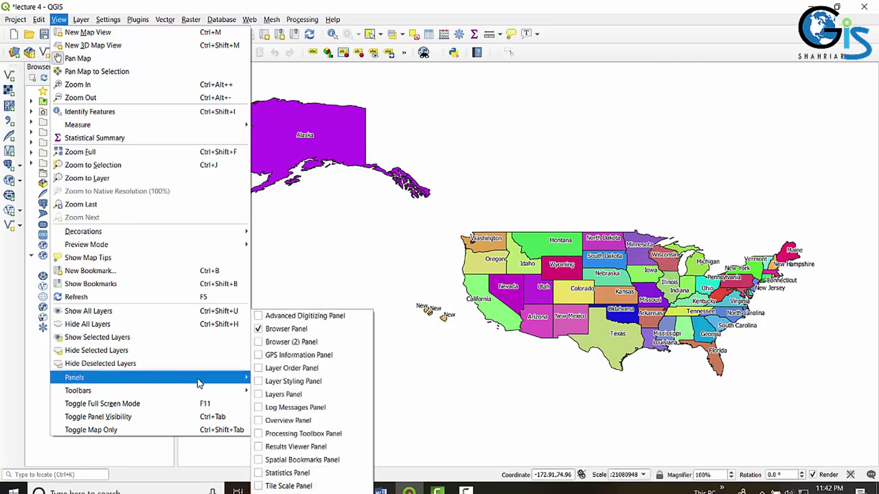
click(287, 396)
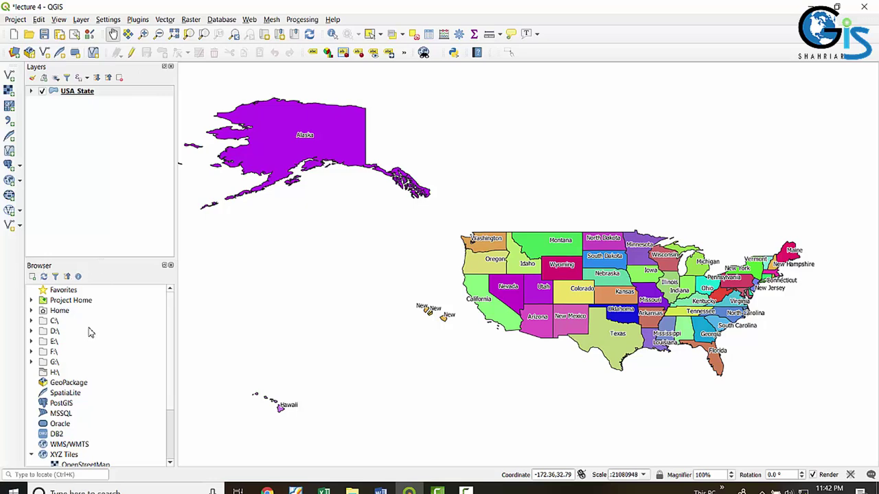
Expand the F:\ drive in the Browser down to the My Work folder and unfold the USA project's layers
scroll(82, 338, down, 1)
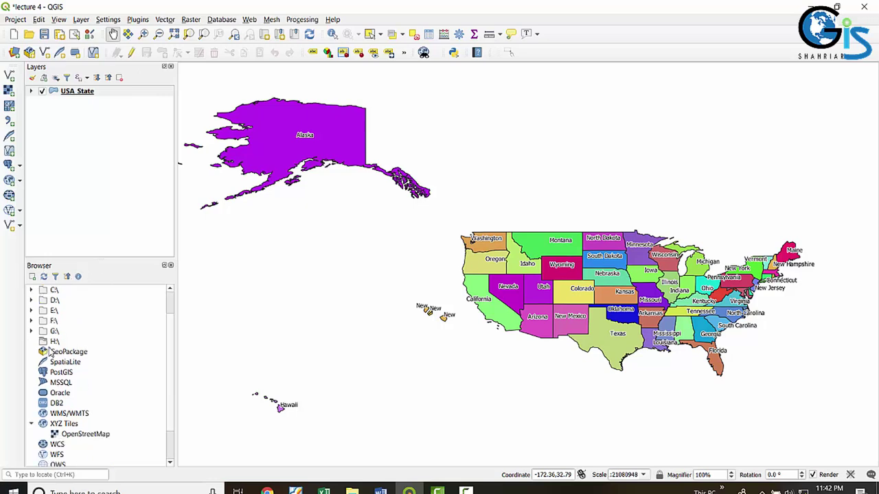
scroll(58, 351, up, 1)
scroll(51, 352, down, 2)
scroll(44, 354, up, 2)
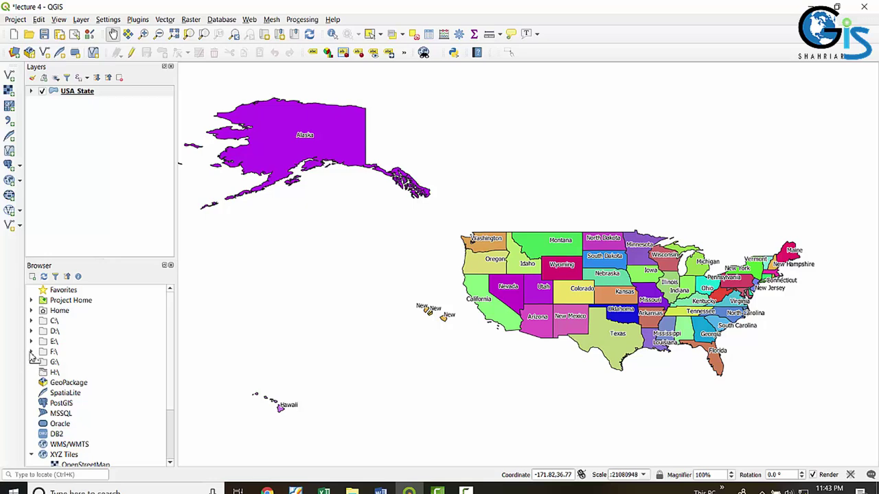
click(31, 351)
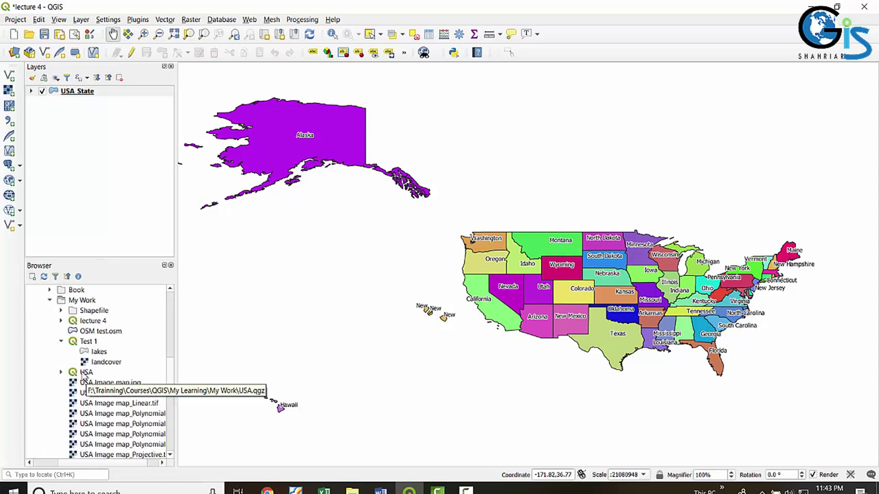
double_click(92, 374)
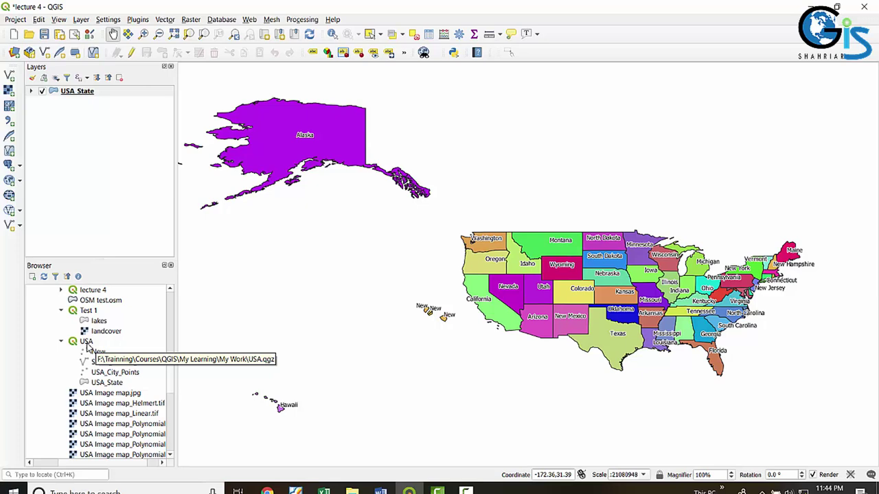
Open the USA project from the Browser in the map canvas, discarding the current project's changes
click(86, 342)
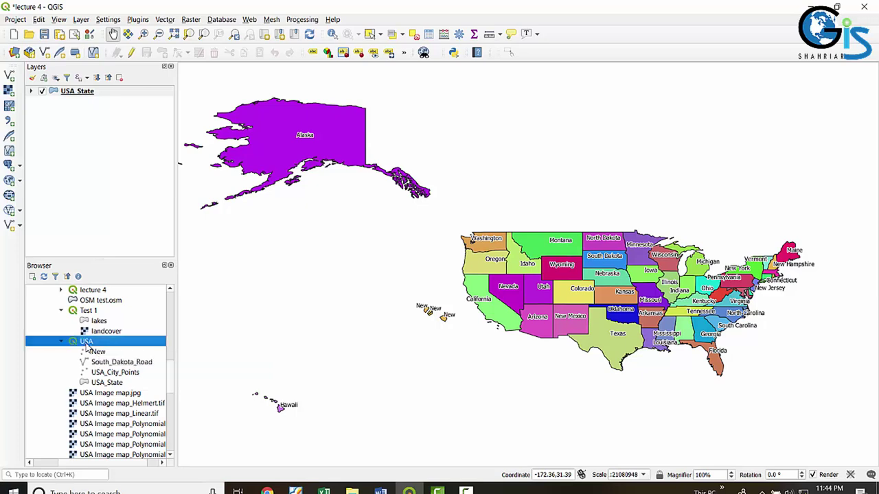
drag(86, 342, 418, 267)
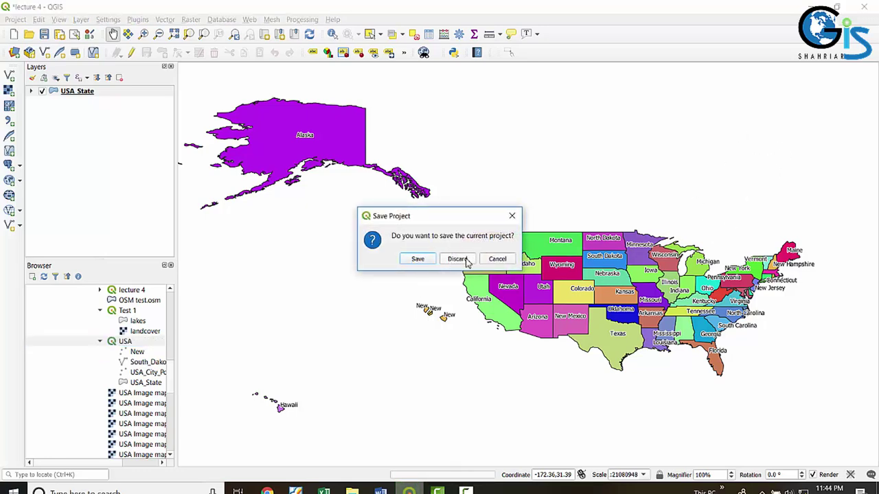
click(457, 259)
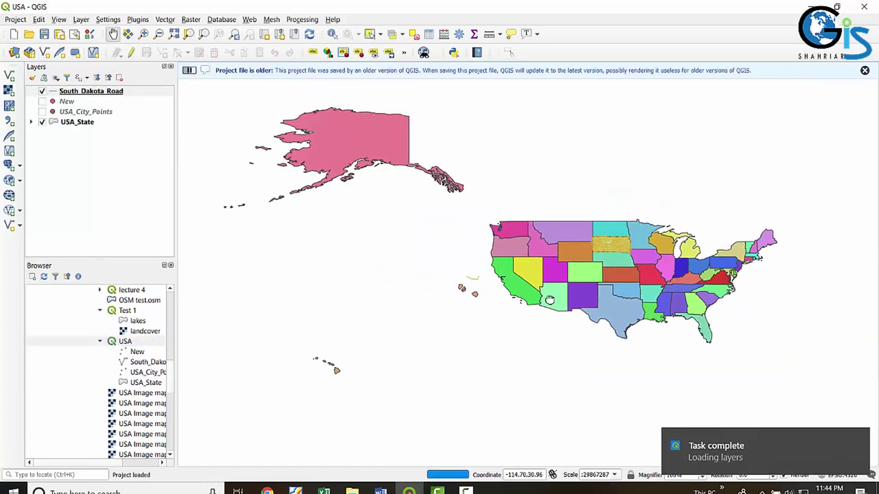
drag(549, 300, 535, 355)
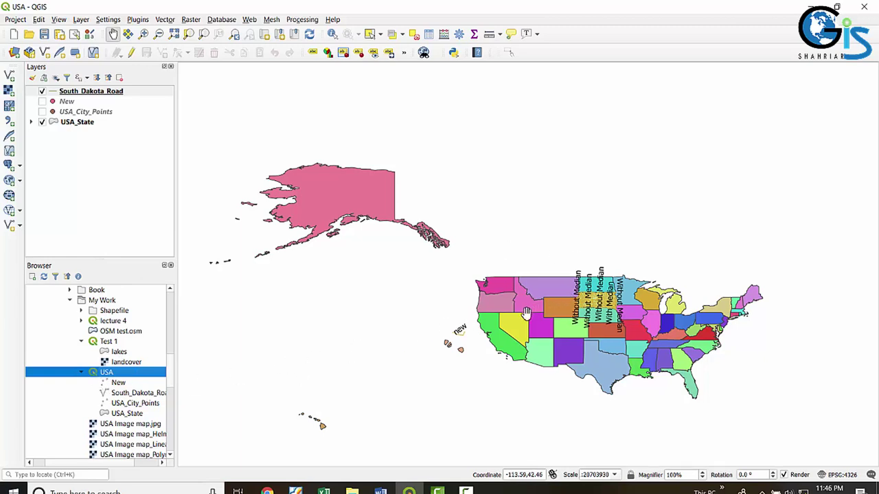
Collapse the Test 1 project, the My Work folder and its parent folders in the Browser's F:\ tree
click(81, 341)
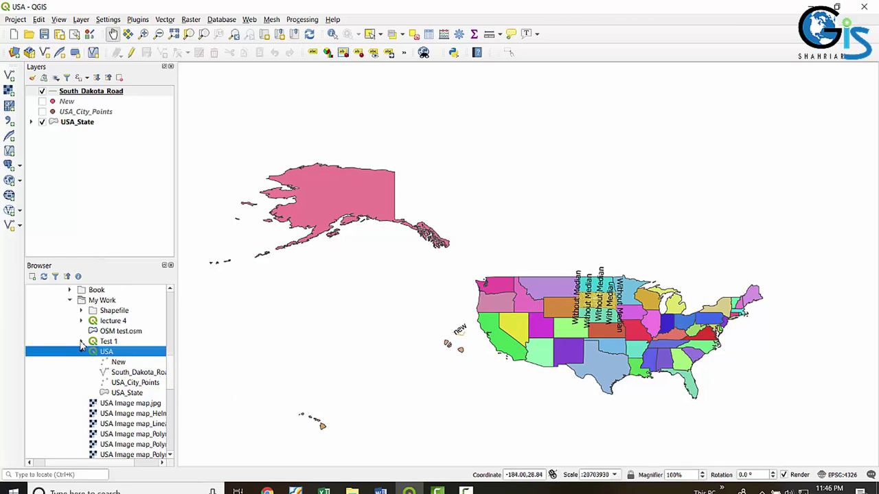
click(69, 300)
click(70, 319)
click(30, 290)
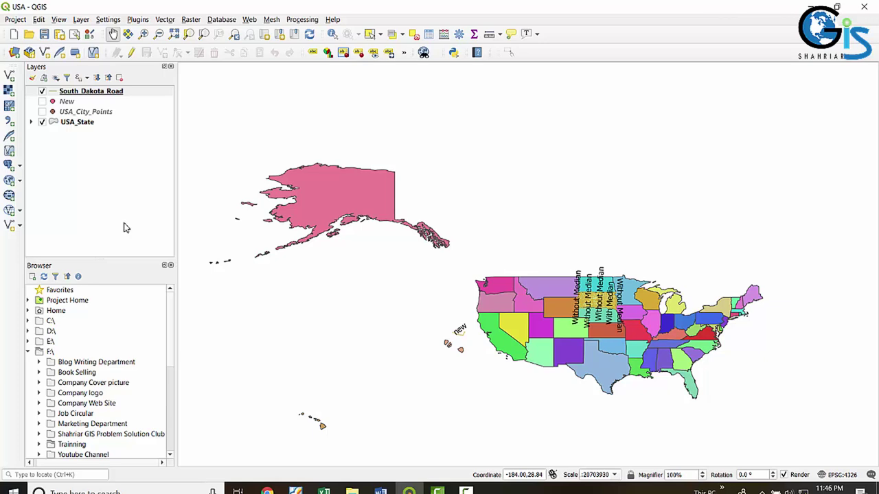
Review the list of available panels and close it without changing any of them
right_click(105, 272)
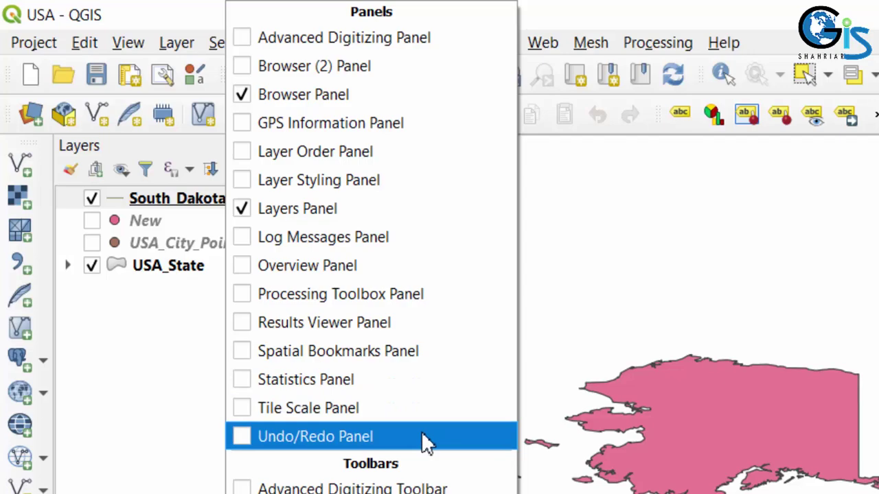
key(Escape)
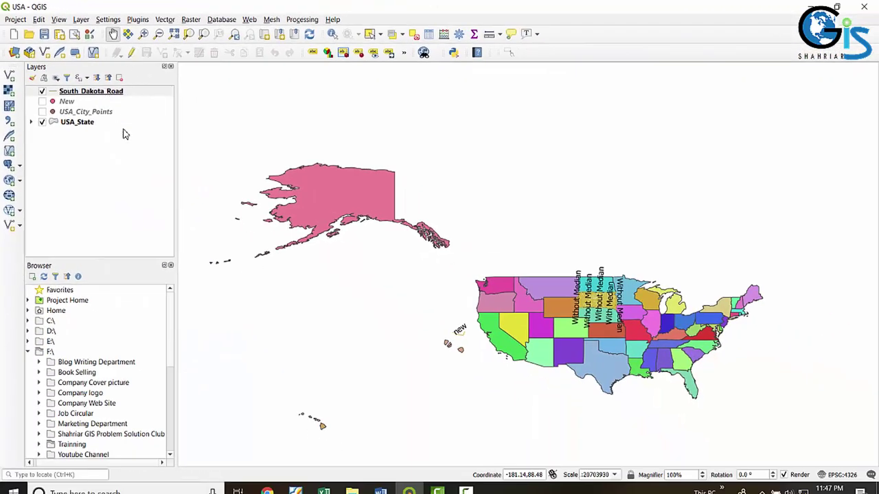